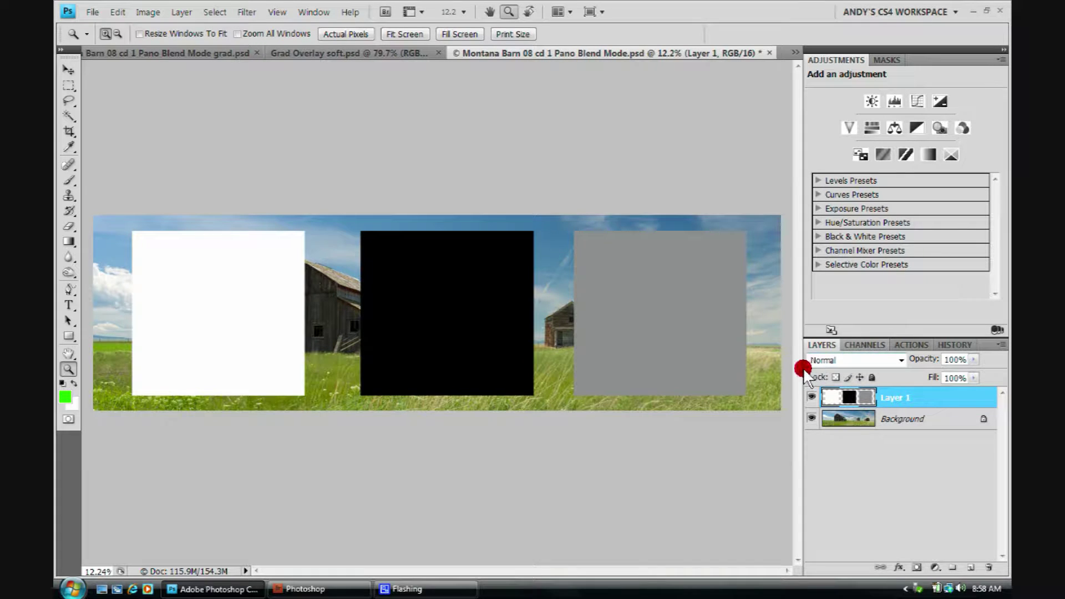
Step: Try the Overlay and Soft Light blend modes on Layer 1 and return the layer to Normal
click(903, 363)
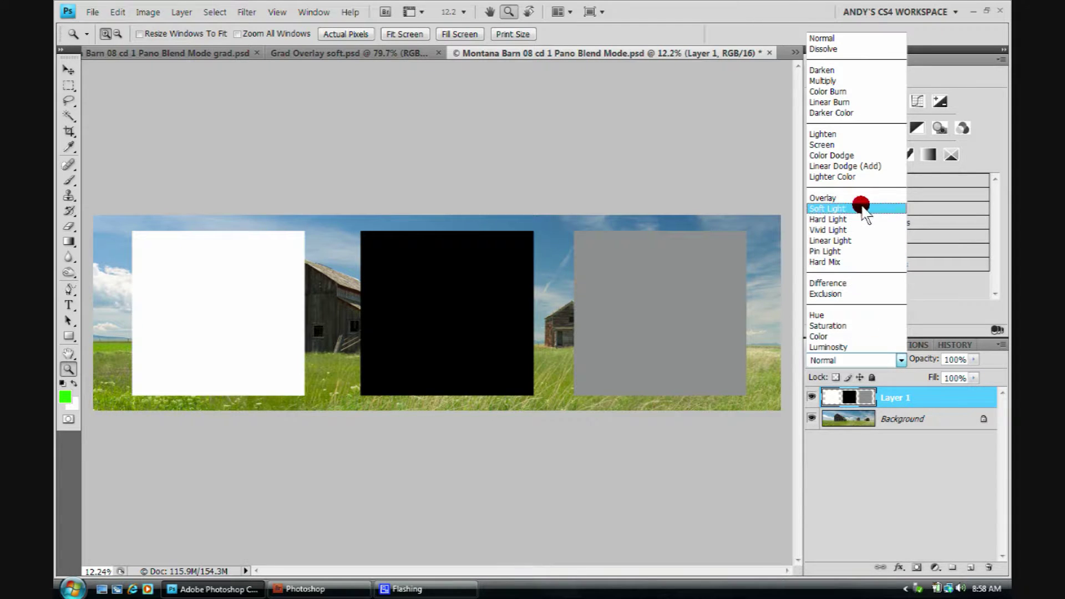
click(889, 195)
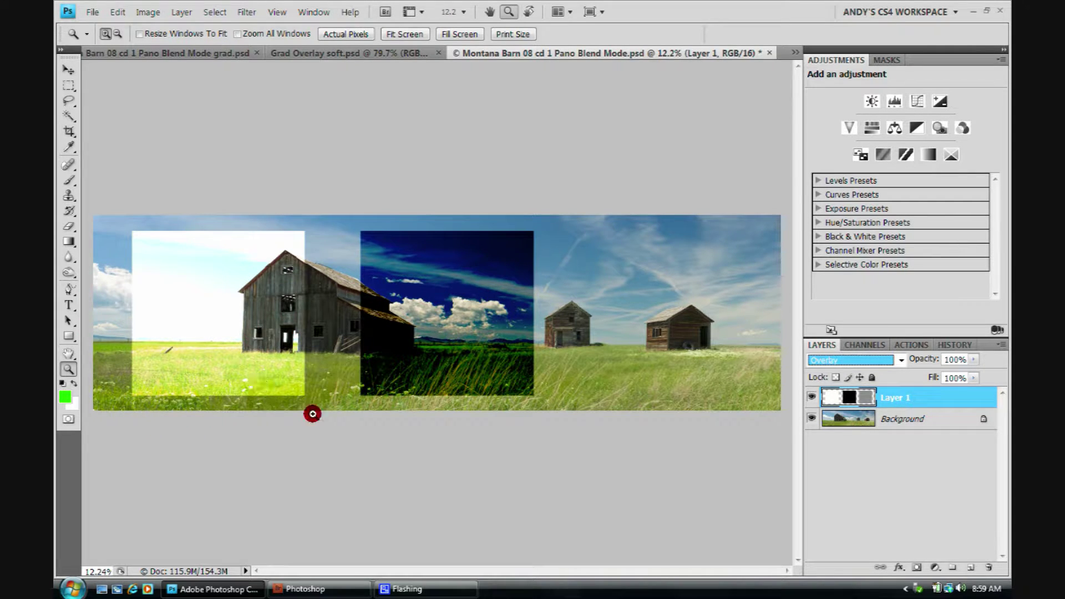
click(899, 360)
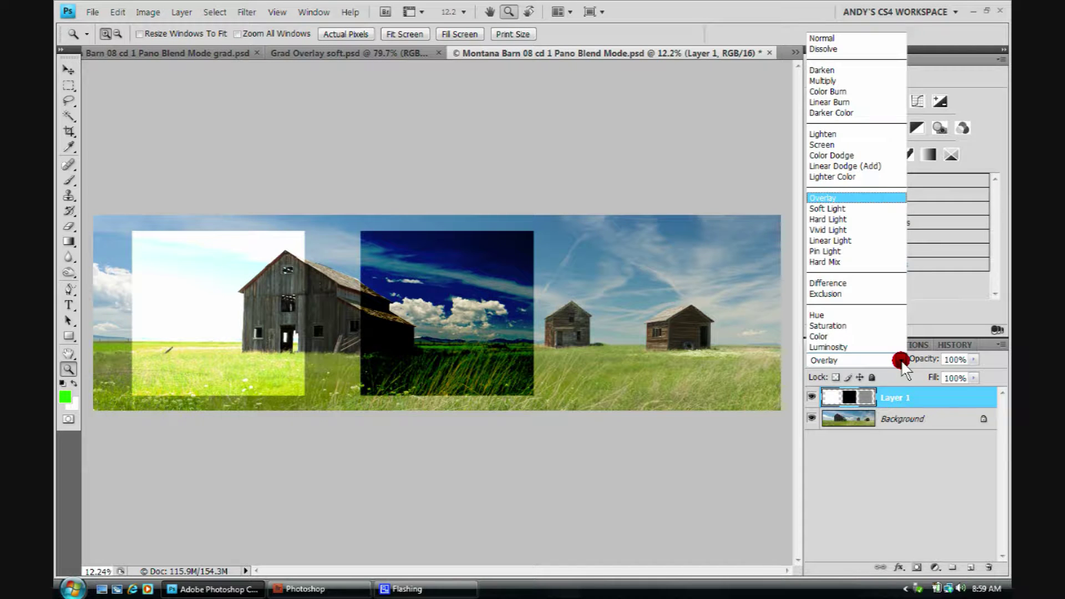
click(857, 208)
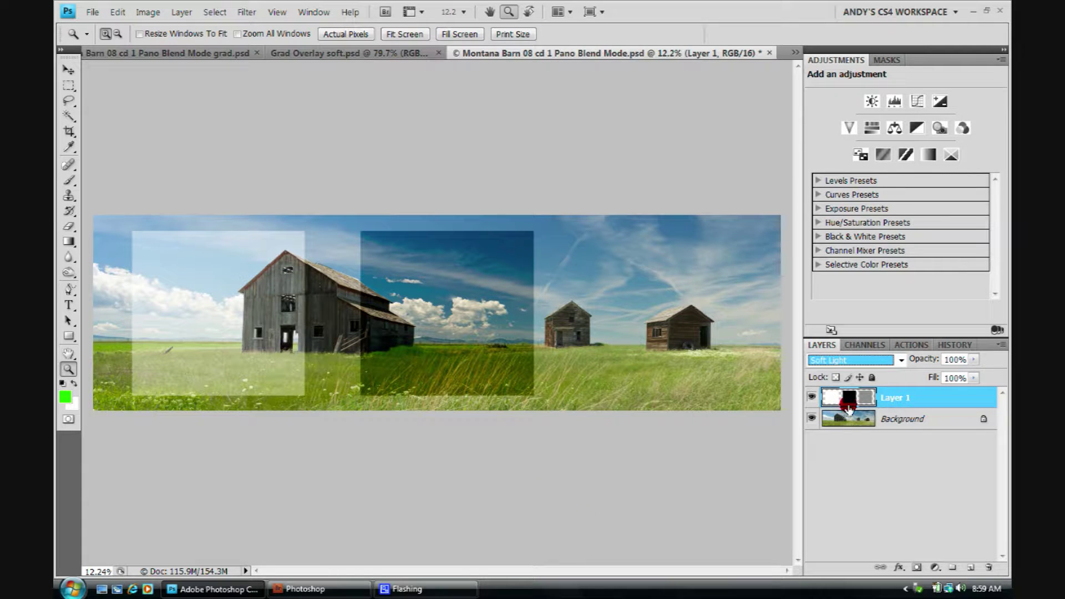
click(894, 364)
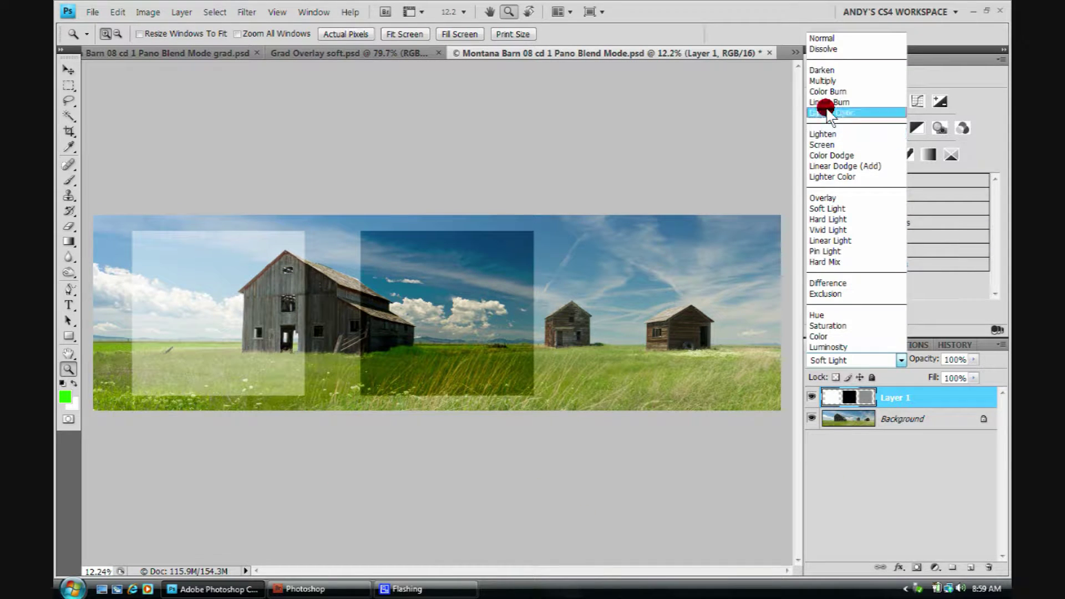
click(834, 39)
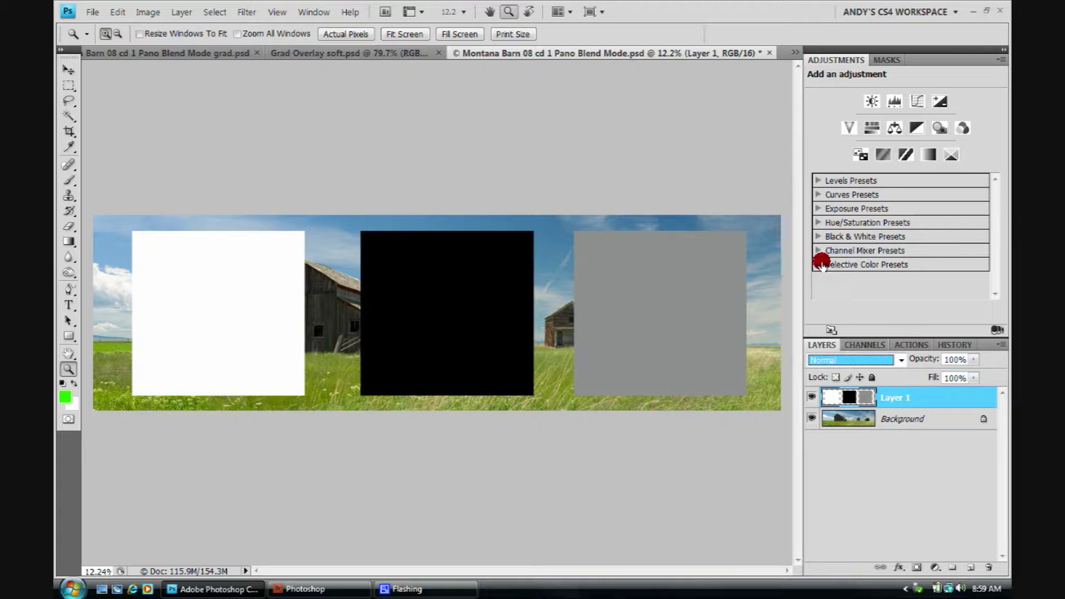
Step: Duplicate the Background layer in Grad Overlay soft.psd
click(402, 52)
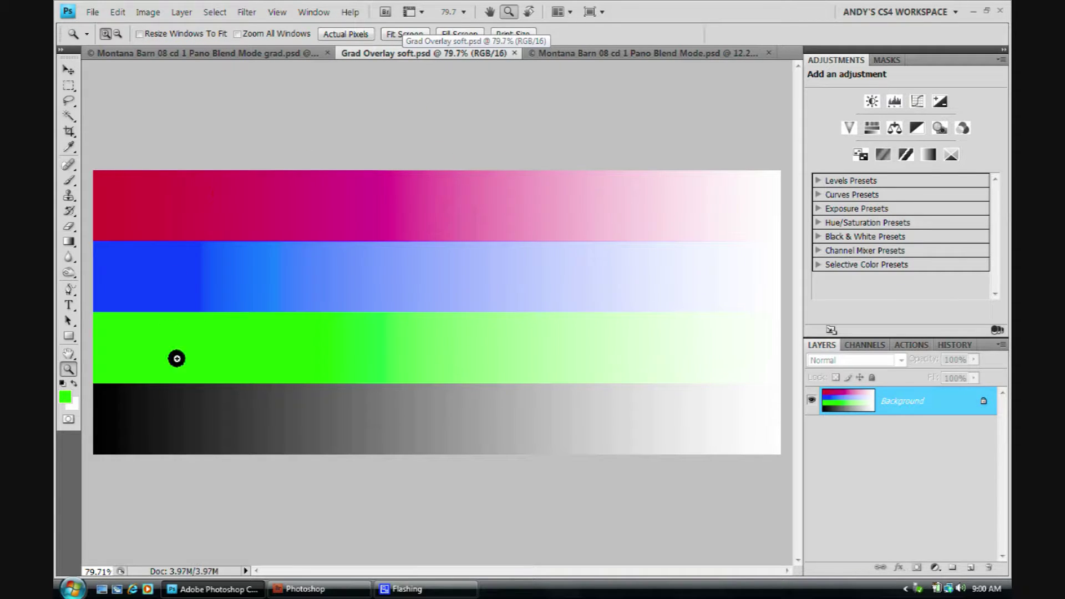
drag(953, 403, 971, 572)
click(811, 400)
click(811, 400)
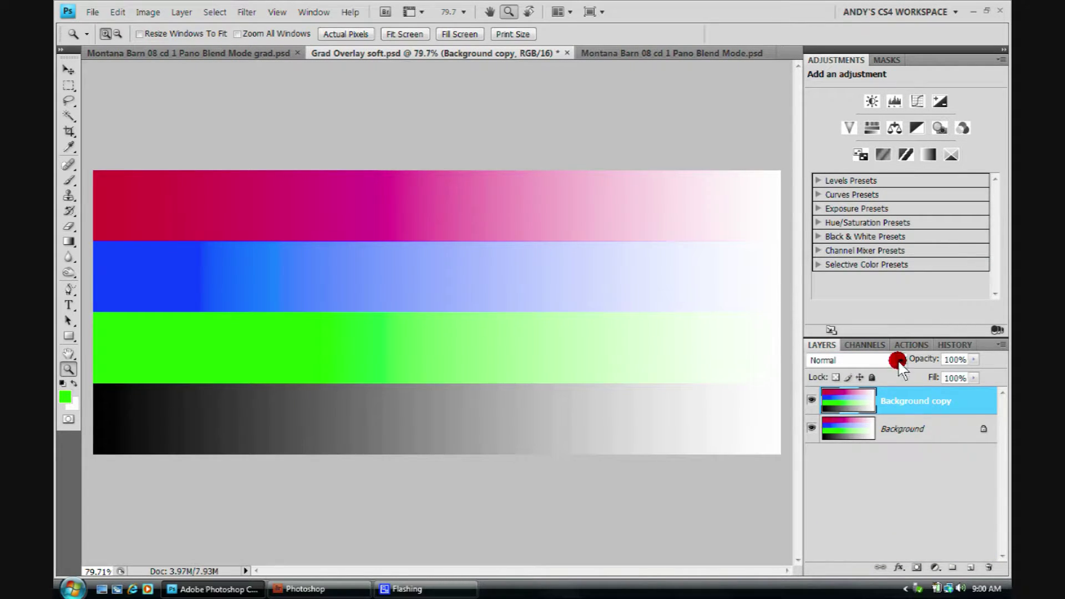
Step: Set the Background copy's blend mode to Overlay and compare the gradients with the copy hidden and shown
click(898, 360)
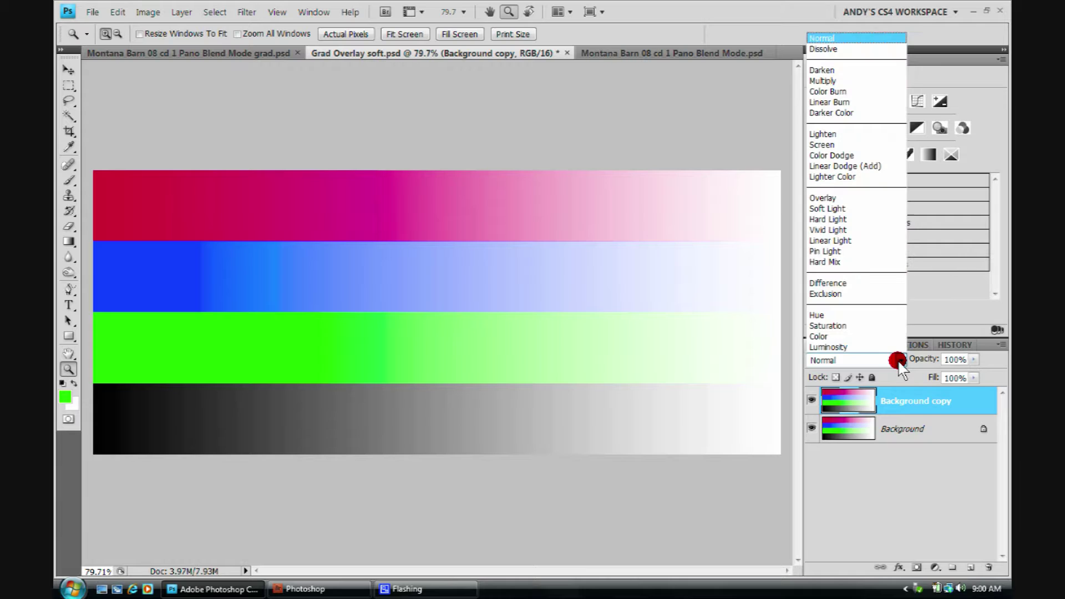
click(844, 199)
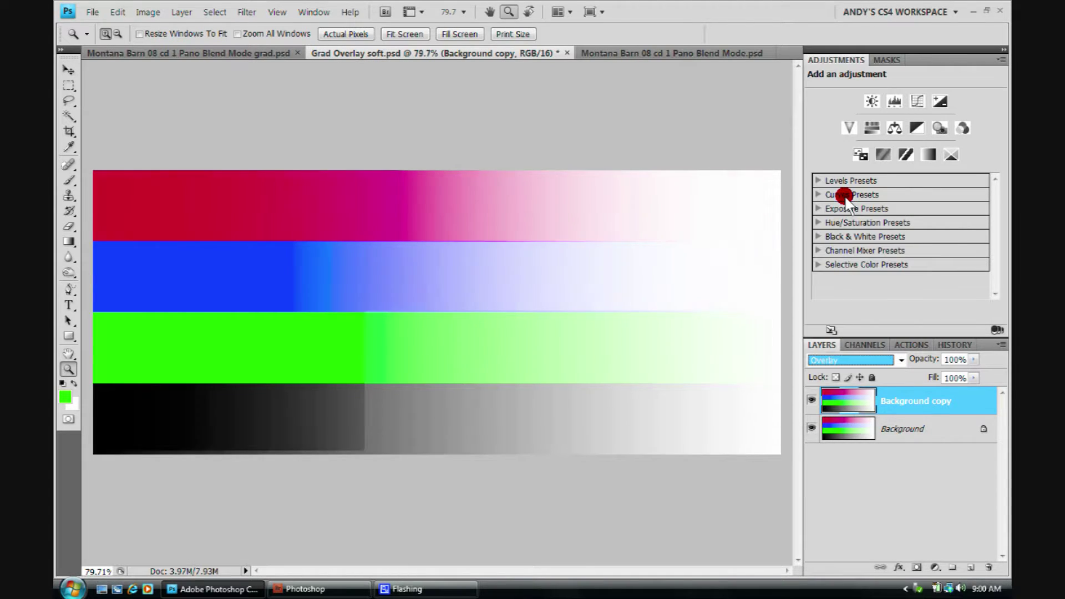
click(811, 400)
click(811, 400)
click(811, 400)
click(810, 400)
click(811, 400)
click(811, 400)
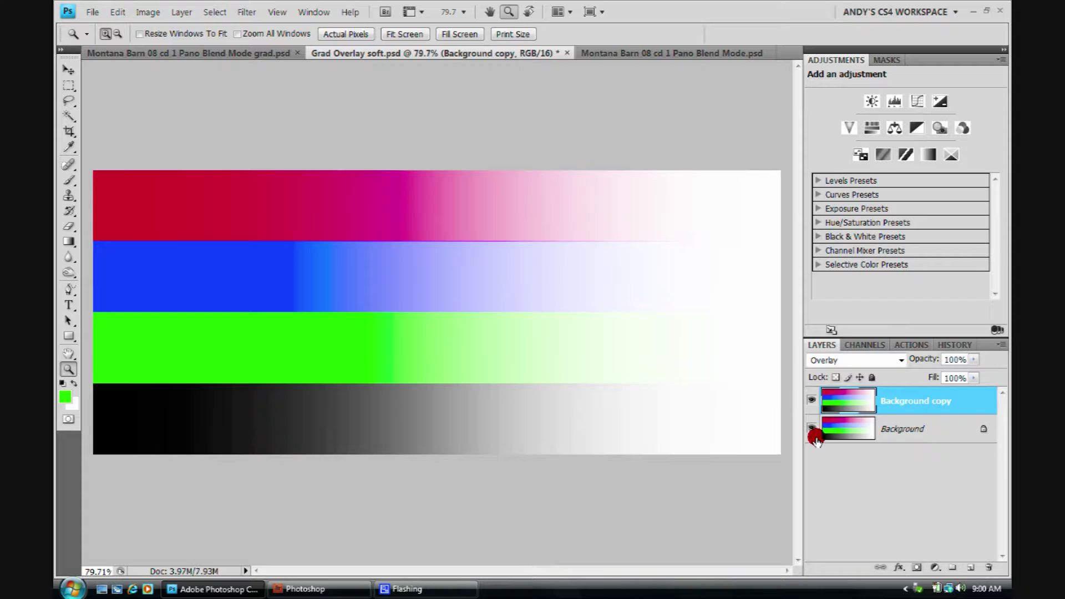
click(811, 399)
click(811, 399)
click(811, 400)
click(811, 399)
Step: Lower the Background copy's opacity to 17% and compare the gradients with and without it
drag(933, 360, 880, 365)
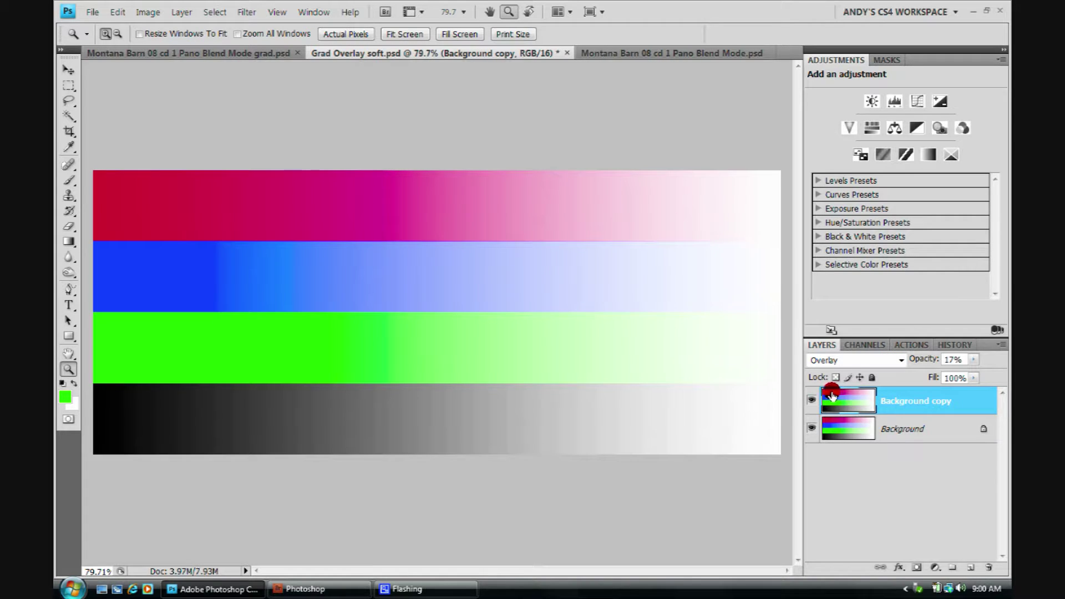
click(812, 399)
click(810, 398)
click(810, 398)
click(810, 399)
click(810, 399)
click(810, 398)
click(810, 398)
click(810, 398)
click(810, 398)
click(810, 398)
Step: Change the Background copy to Soft Light at 43% opacity and compare the gradients with the layer hidden and shown
drag(900, 360, 847, 209)
drag(912, 358, 932, 359)
click(810, 400)
click(809, 400)
click(810, 400)
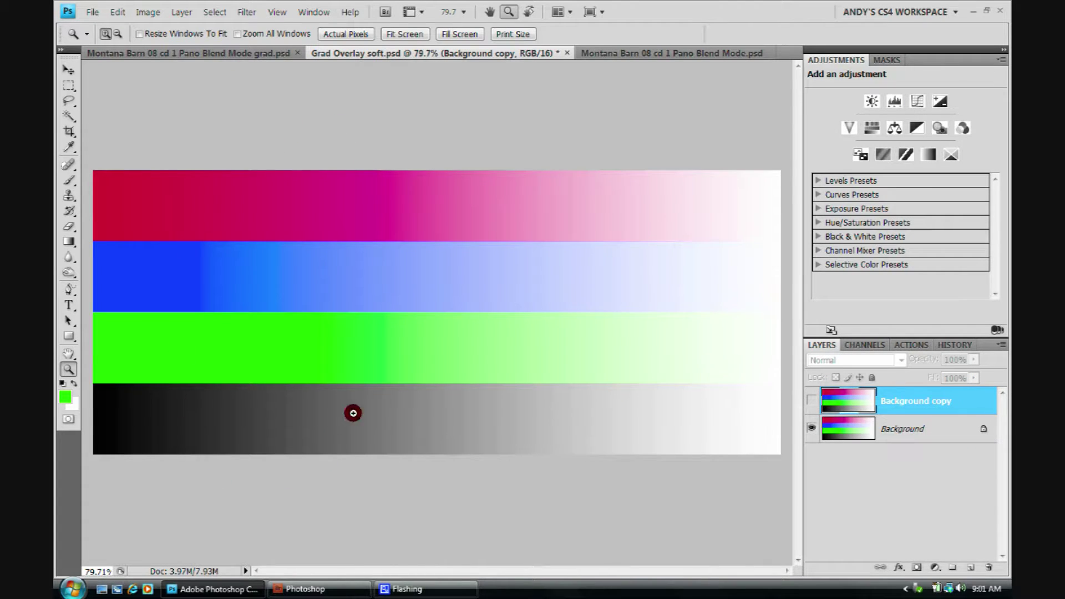
click(812, 399)
click(813, 399)
click(812, 399)
click(812, 399)
click(812, 399)
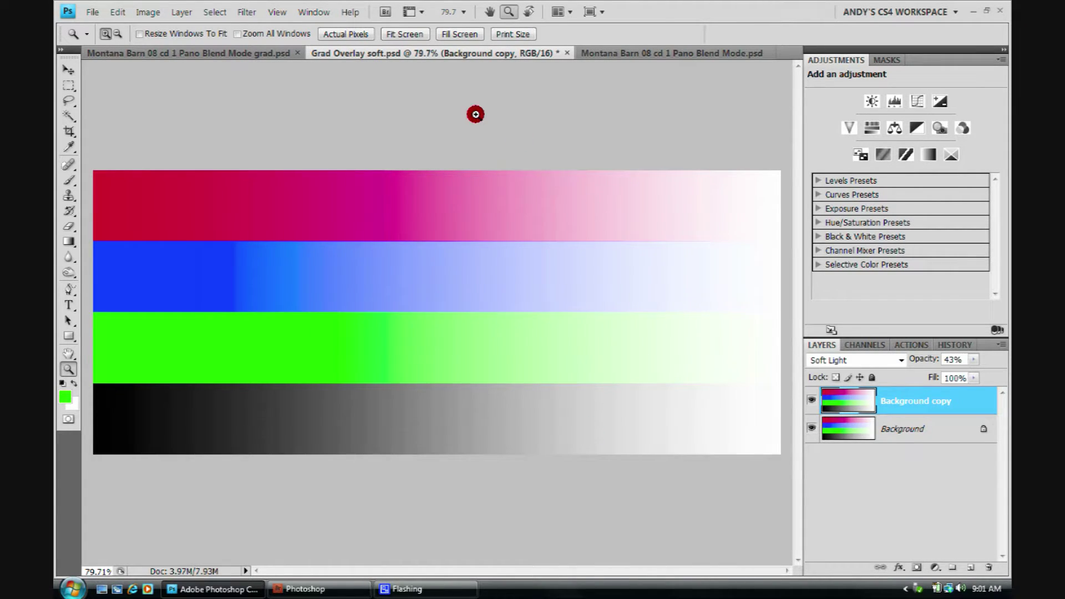
click(811, 399)
click(811, 398)
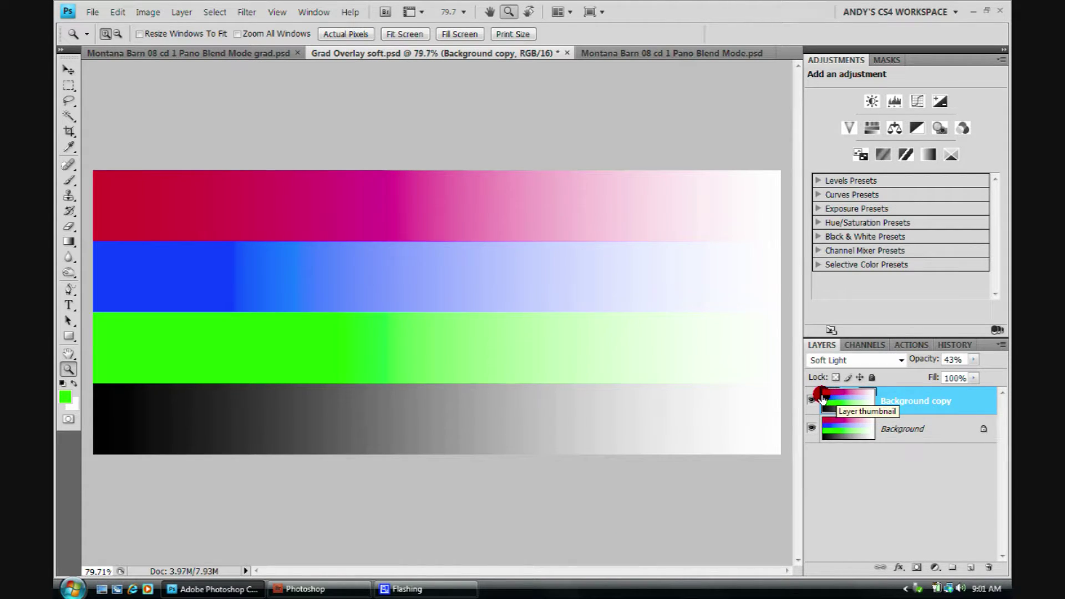
Step: In Montana Barn 08 cd 1 Pano Blend Mode grad.psd, show the grey gradient Layer 1 and set it to Overlay
click(216, 53)
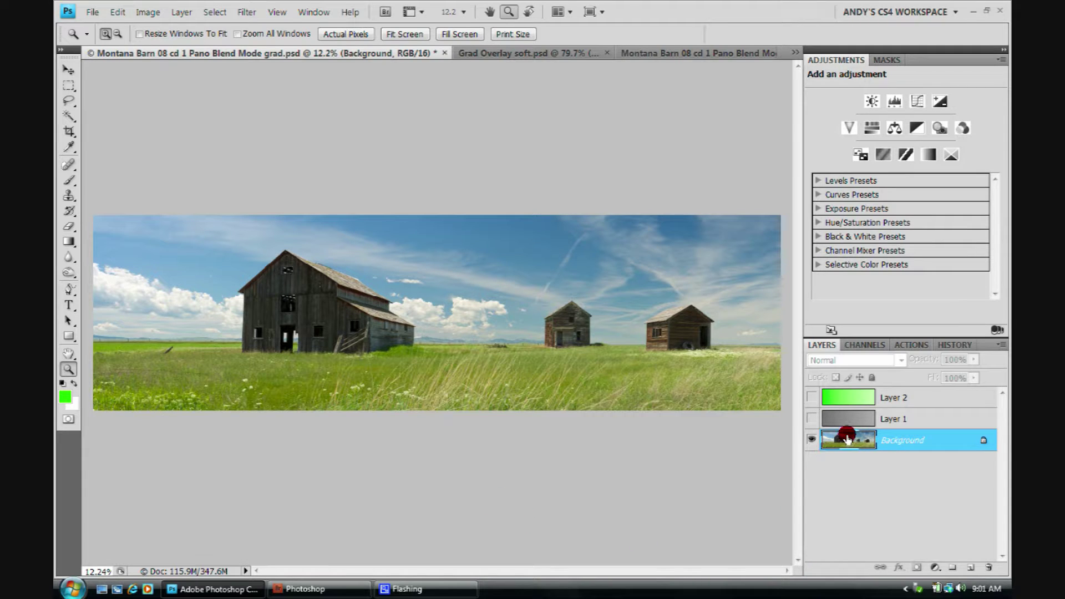
click(808, 418)
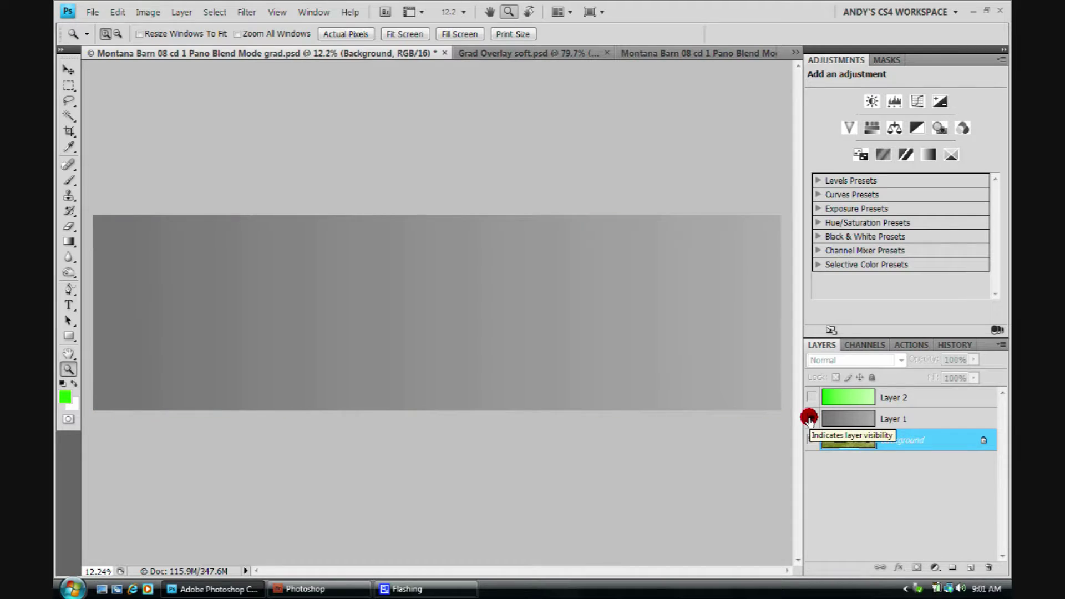
click(925, 417)
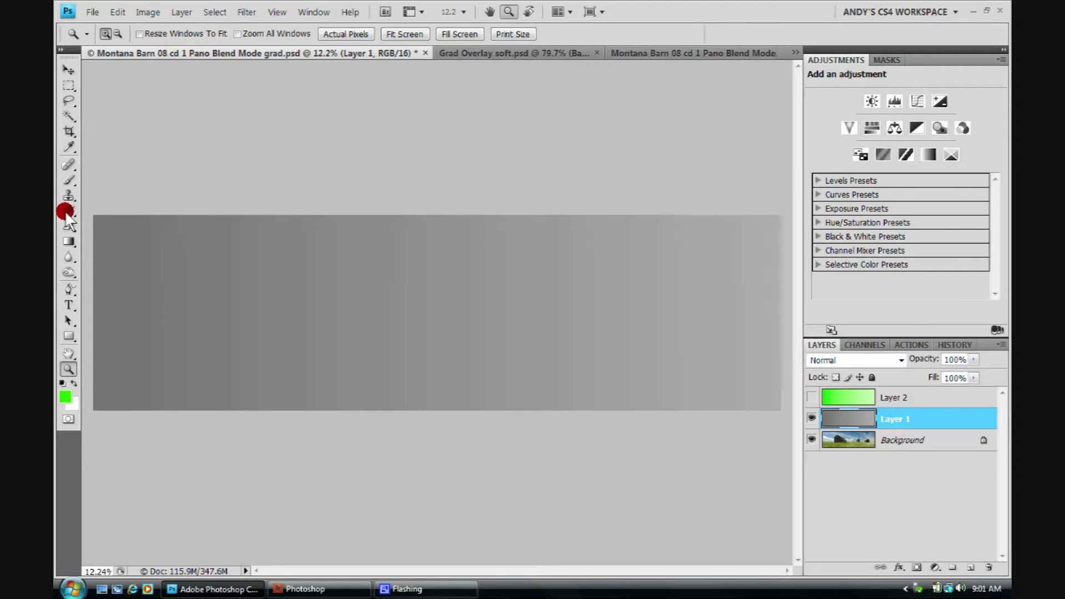
click(865, 360)
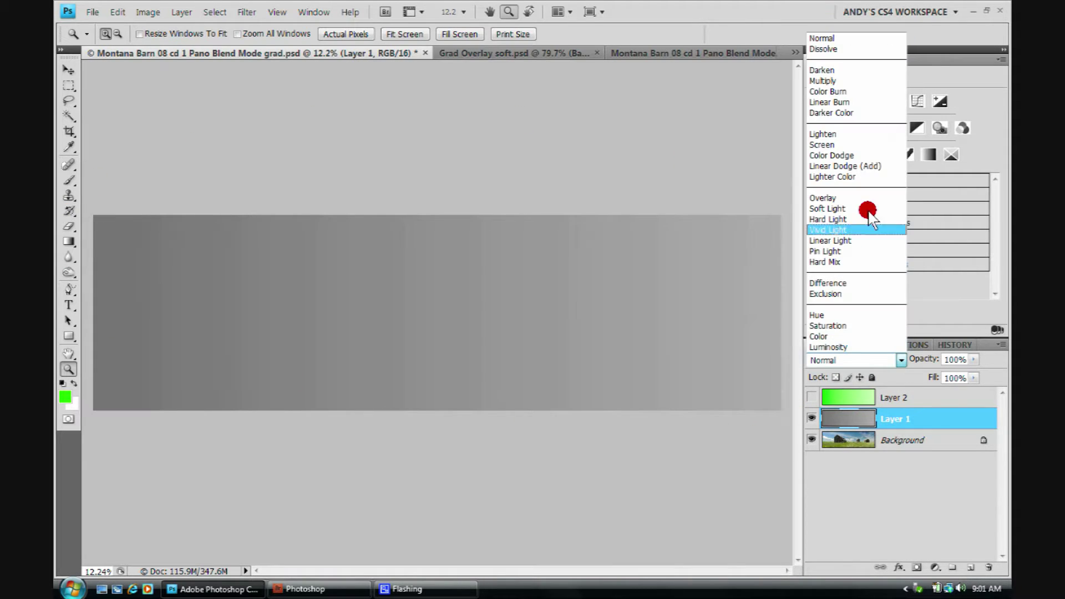
click(839, 198)
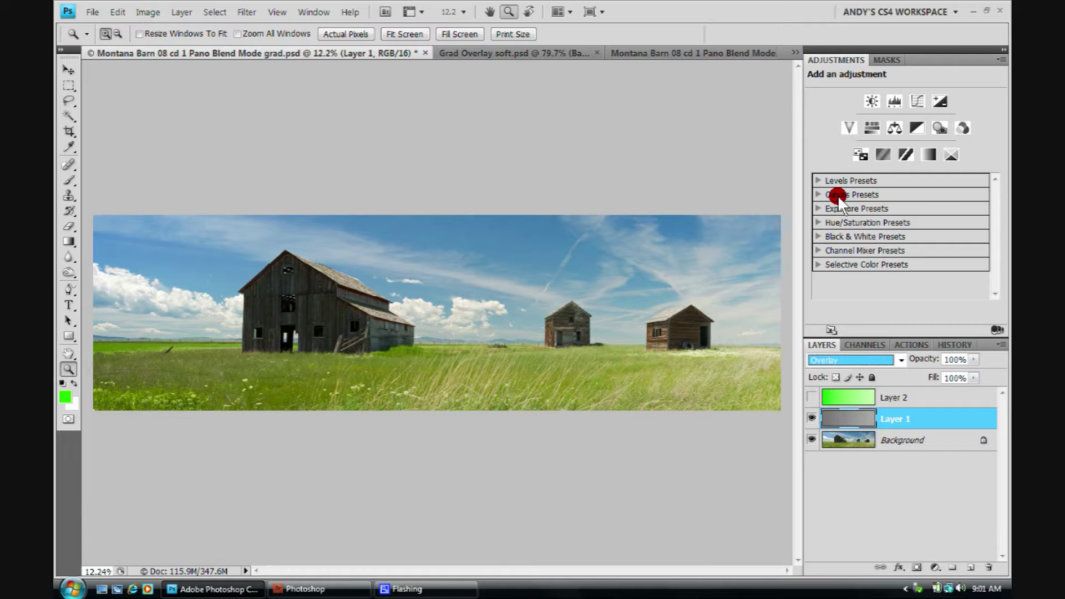
Step: Compare the barn photo with and without Layer 1, and leave Layer 1 hidden
click(810, 419)
click(810, 419)
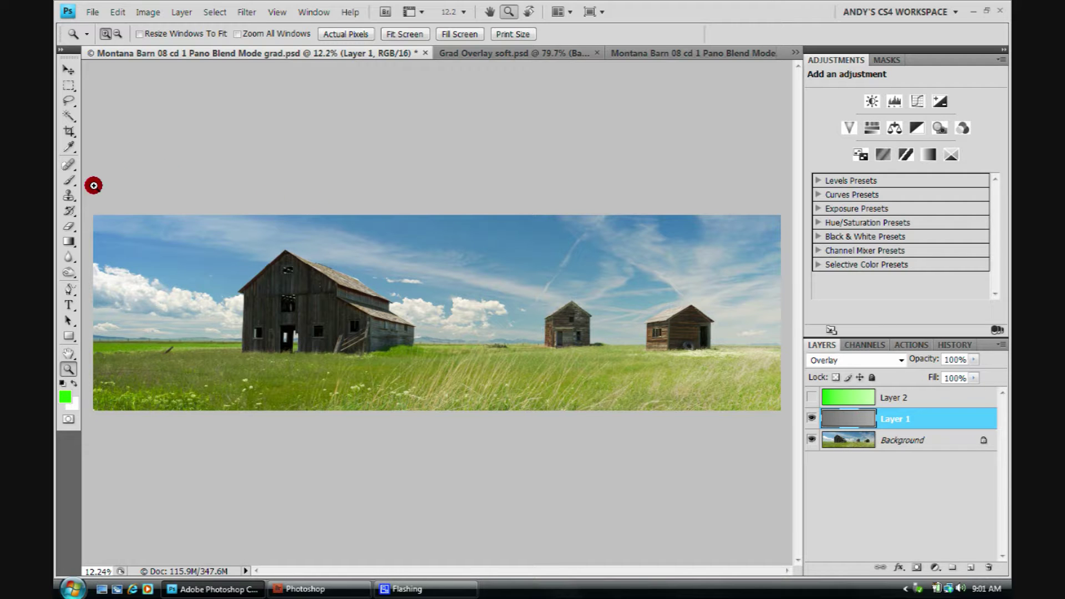
click(810, 417)
click(810, 417)
click(810, 417)
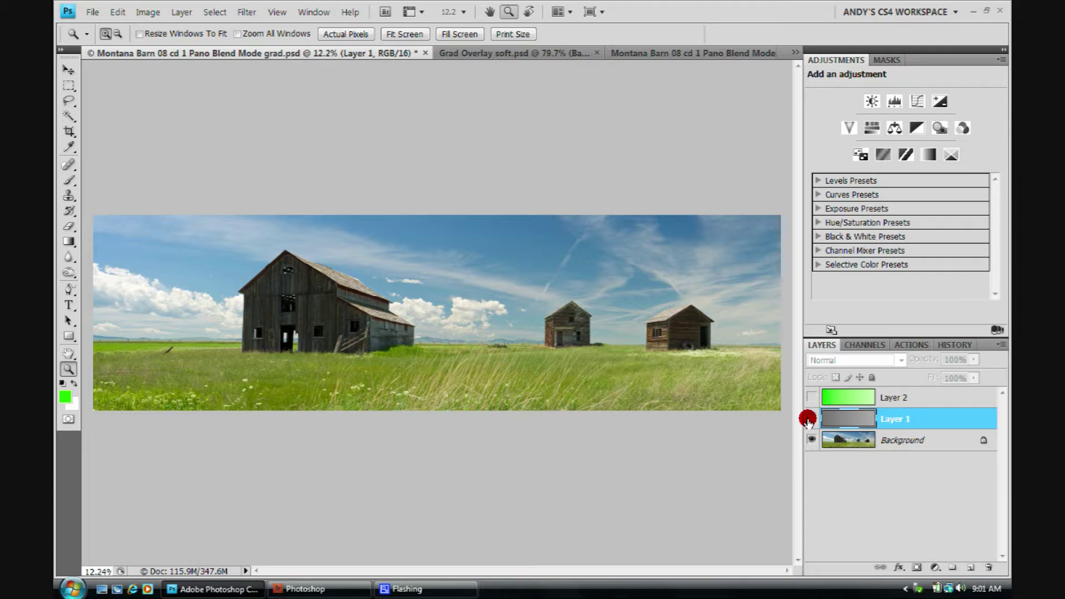
Step: Show the green gradient Layer 2 and set it to Overlay at 12% opacity
click(897, 398)
click(813, 397)
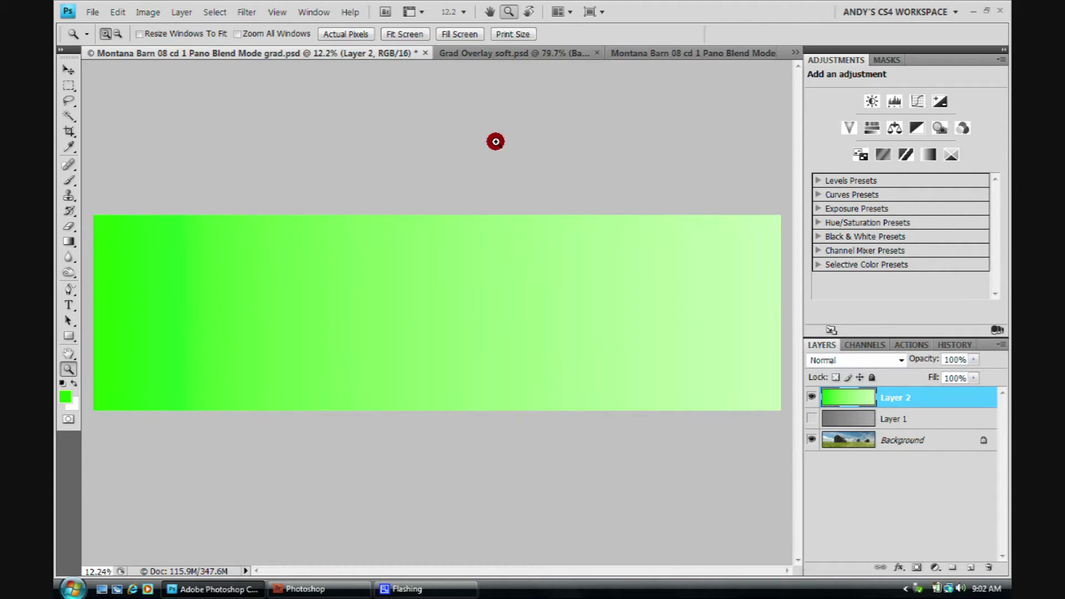
click(900, 359)
click(820, 197)
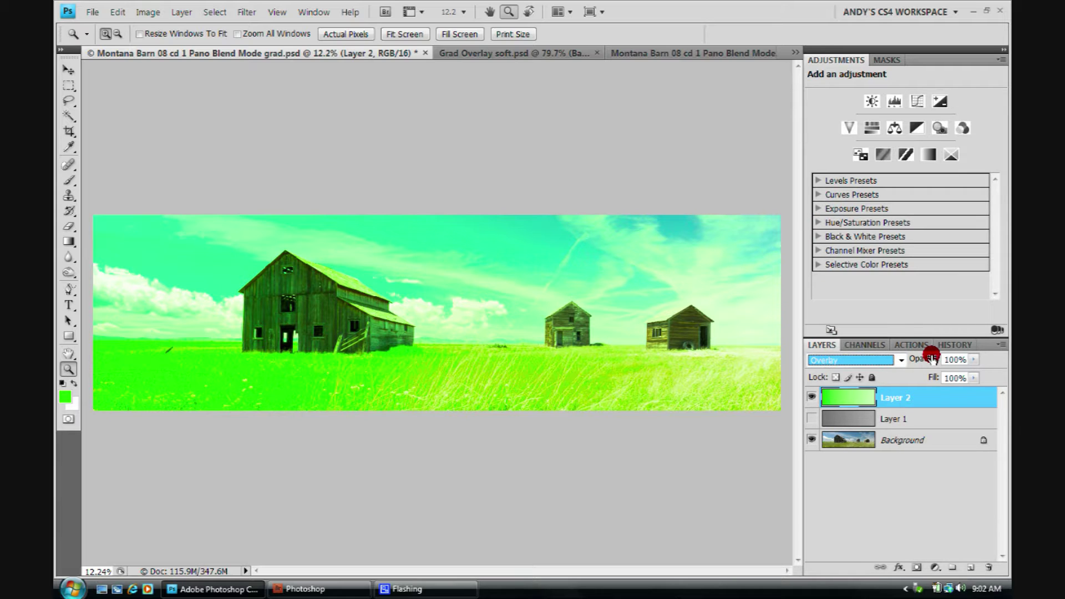
drag(918, 358, 876, 358)
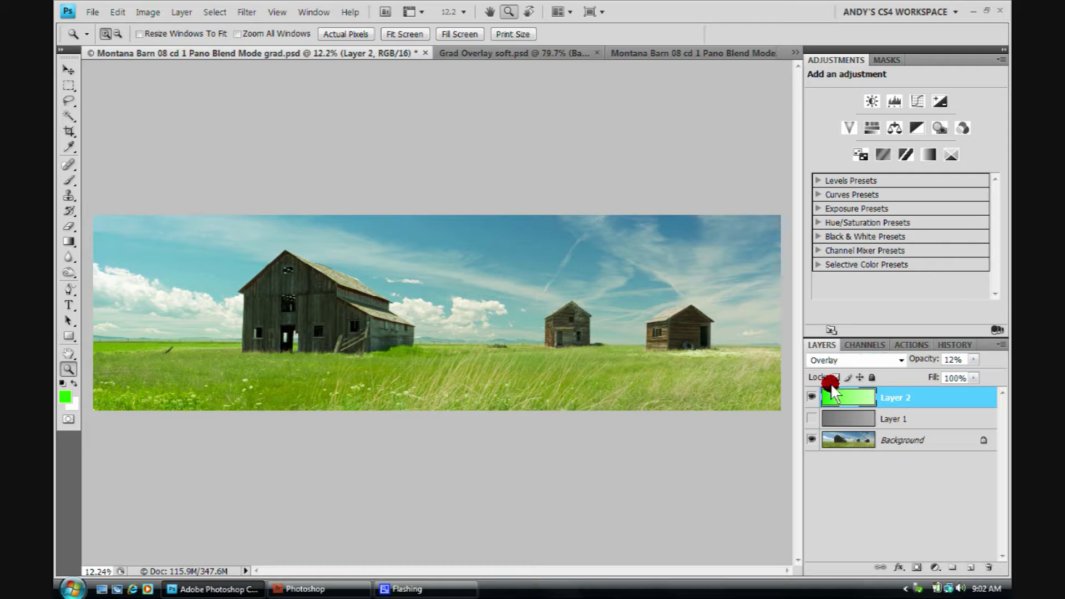
Step: Examine the barn photo's colour shift with Layer 2 hidden and shown
click(811, 397)
click(810, 397)
click(811, 397)
click(811, 398)
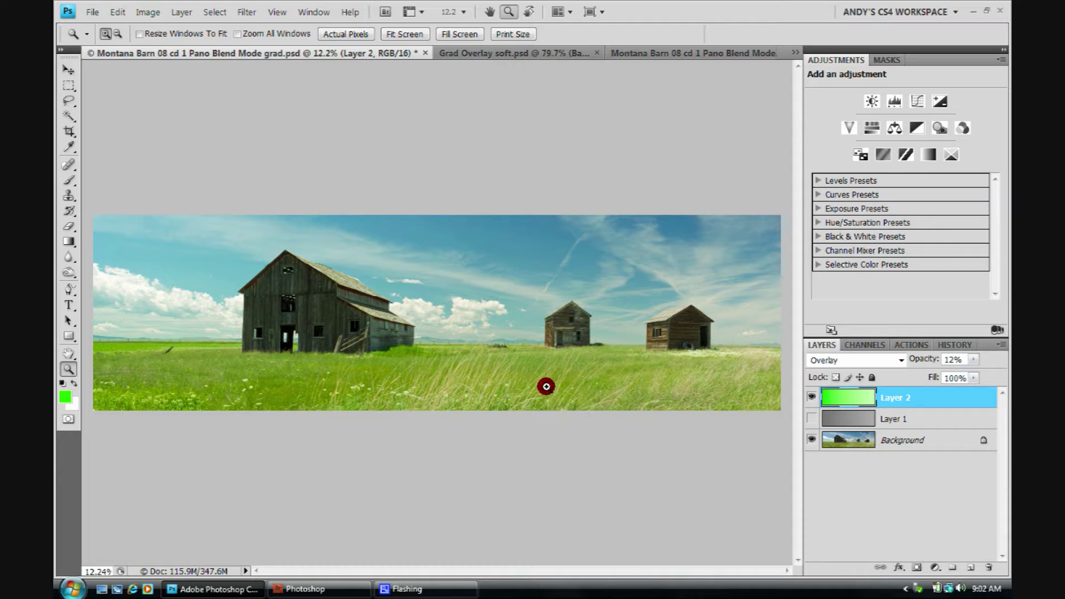
click(812, 397)
click(811, 397)
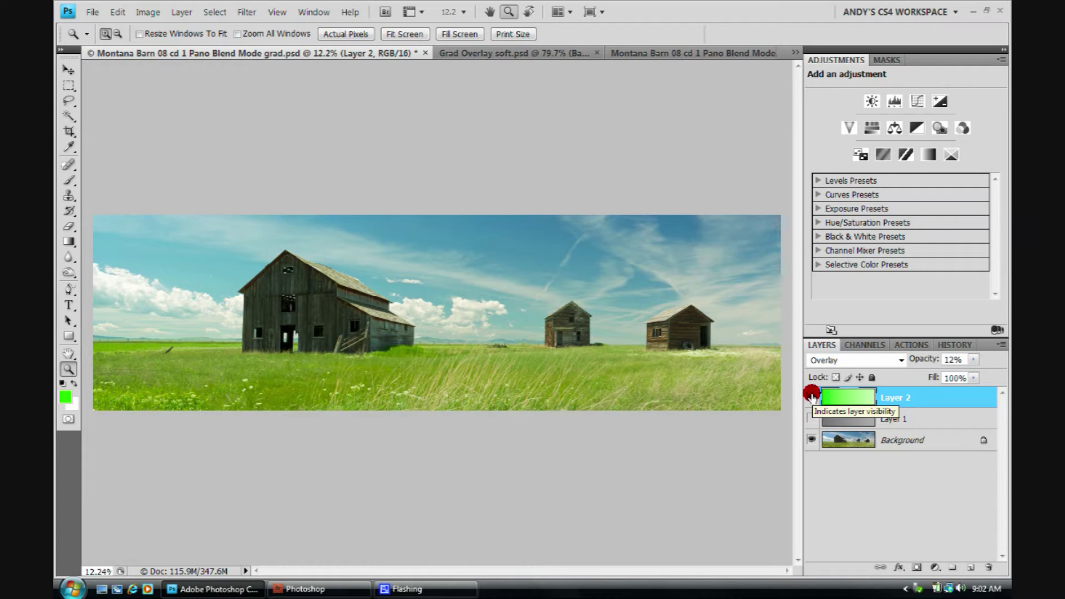
click(812, 397)
click(812, 398)
click(812, 397)
click(811, 397)
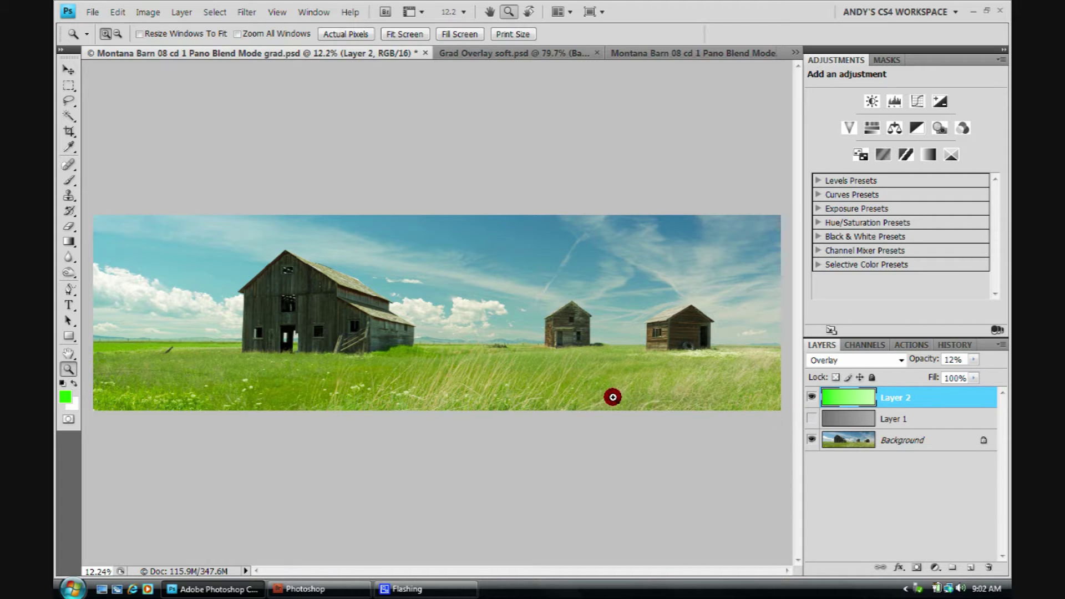
Step: Switch to Adobe Bridge, open CO Autumn Color.psd in Photoshop and fit the image to the screen
click(320, 589)
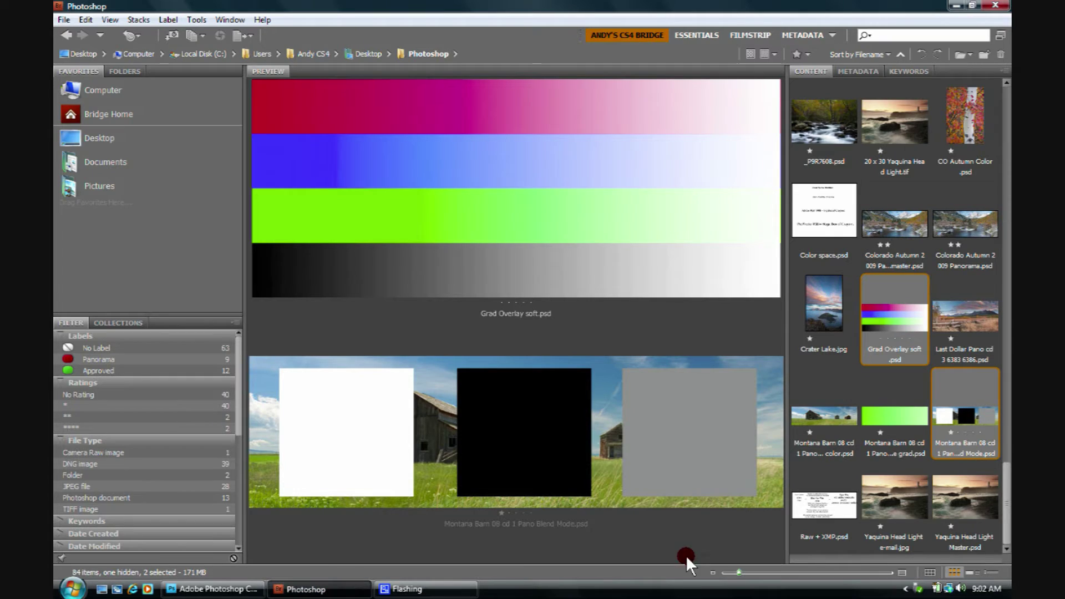
click(968, 115)
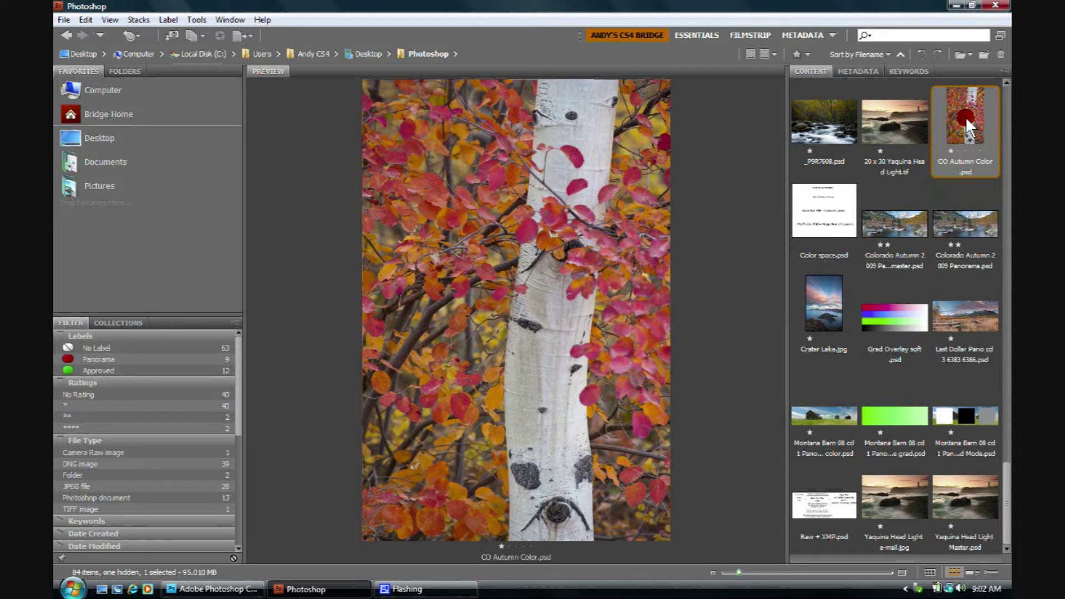
double_click(967, 119)
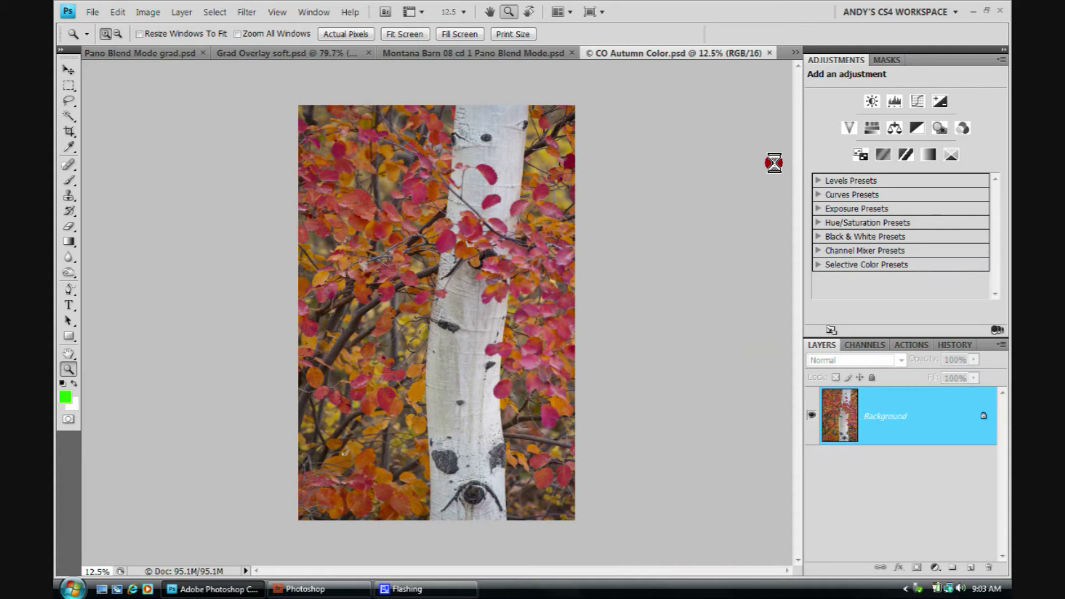
click(405, 34)
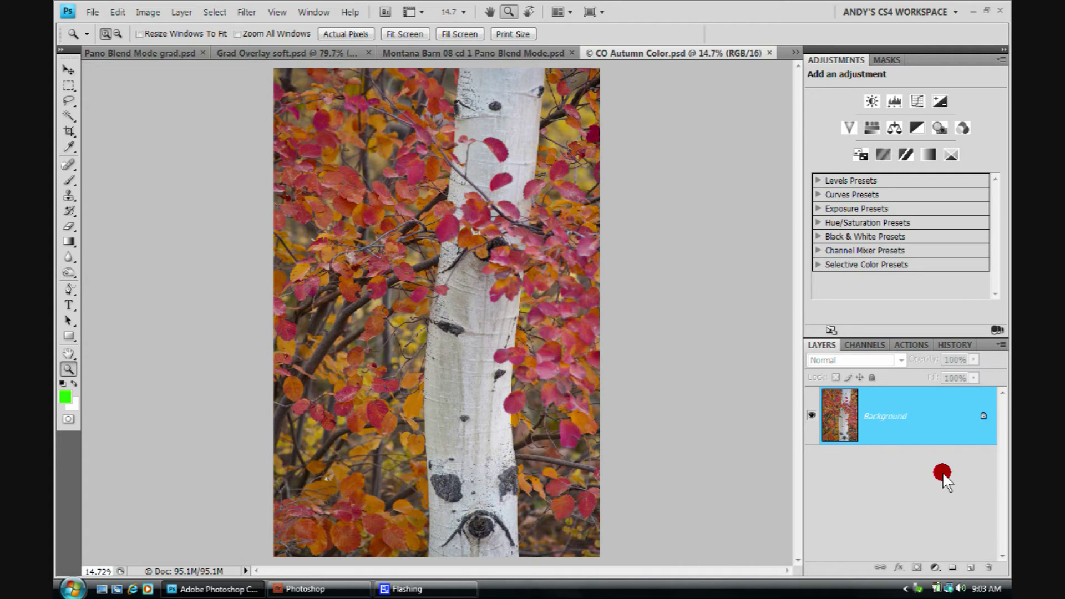
Step: Duplicate the aspen photo's Background layer and set the copy's blend mode to Overlay
drag(948, 420, 971, 567)
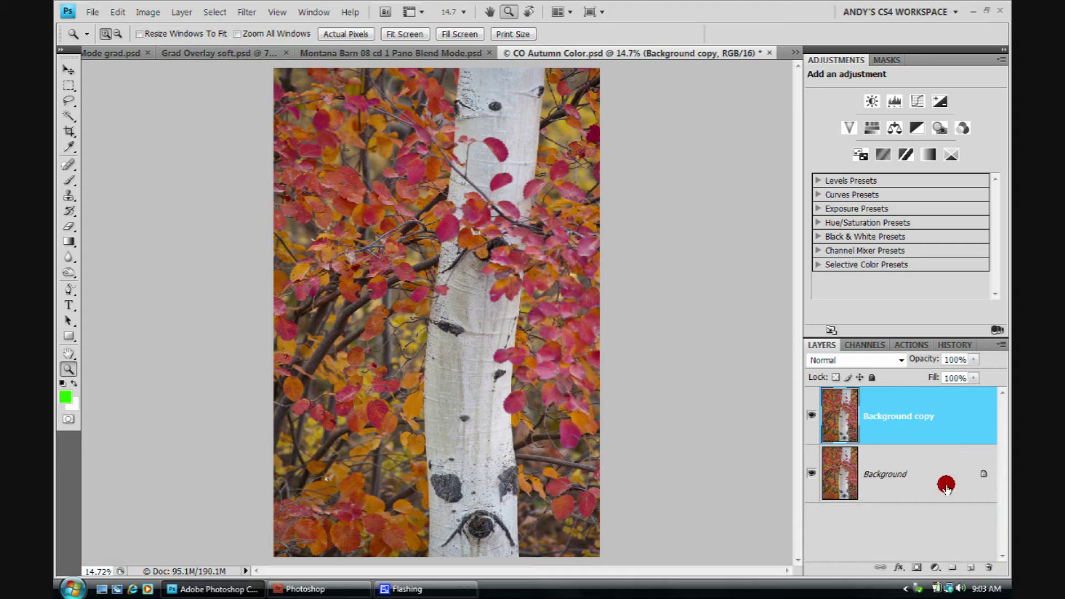
click(900, 360)
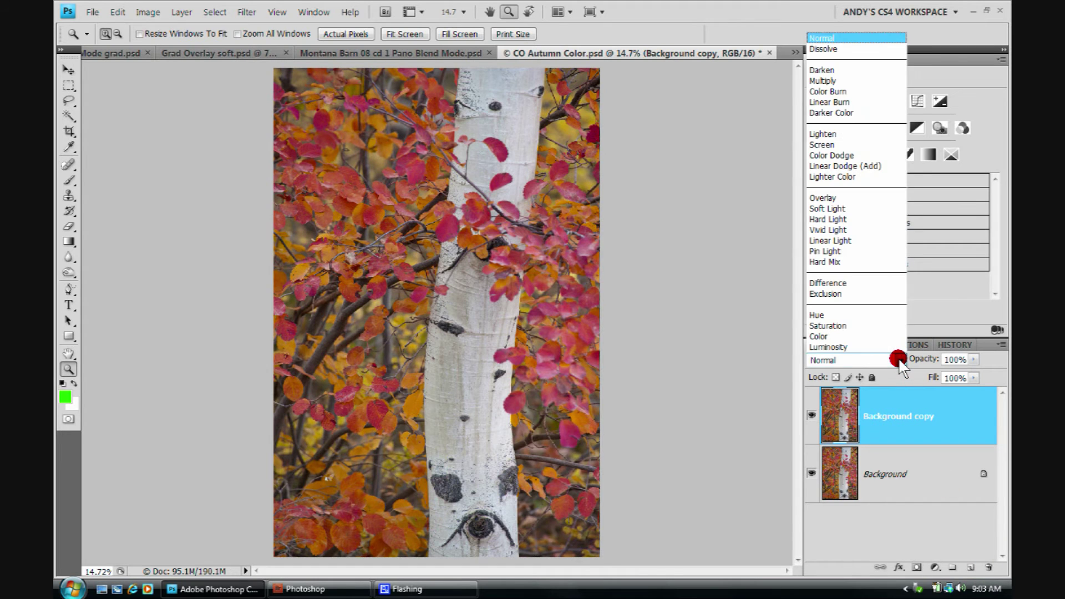
click(826, 198)
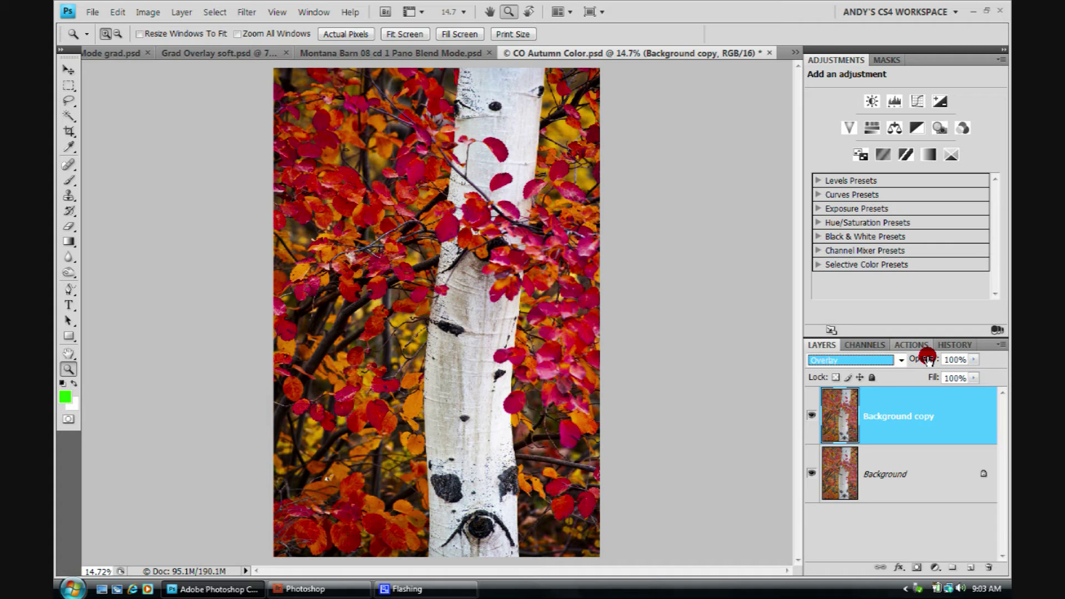
Step: Reduce the Background copy's opacity to 15%
drag(928, 358, 894, 361)
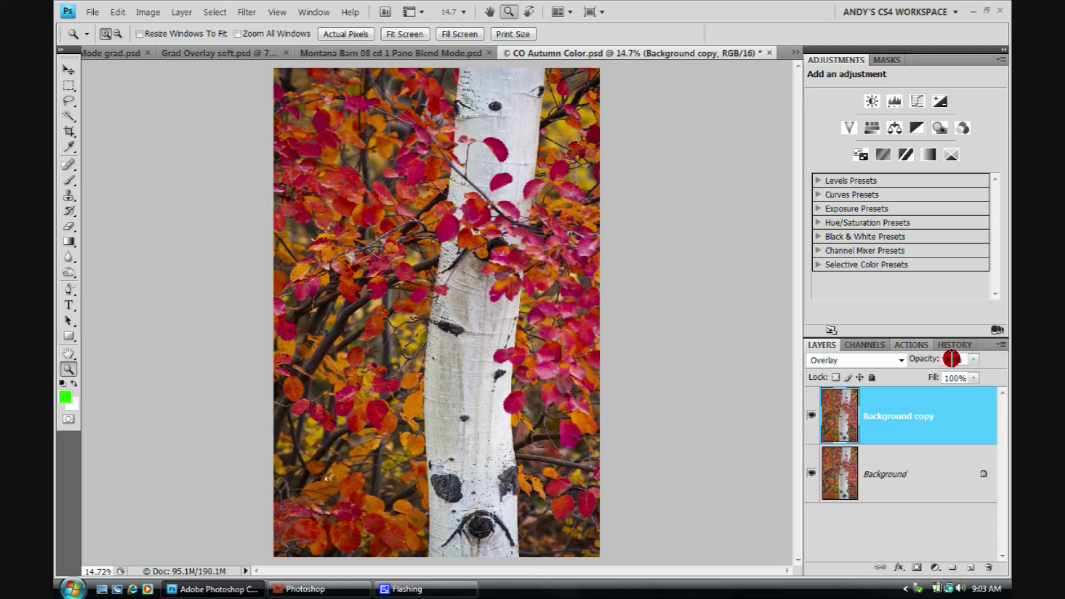
click(954, 359)
text(15)
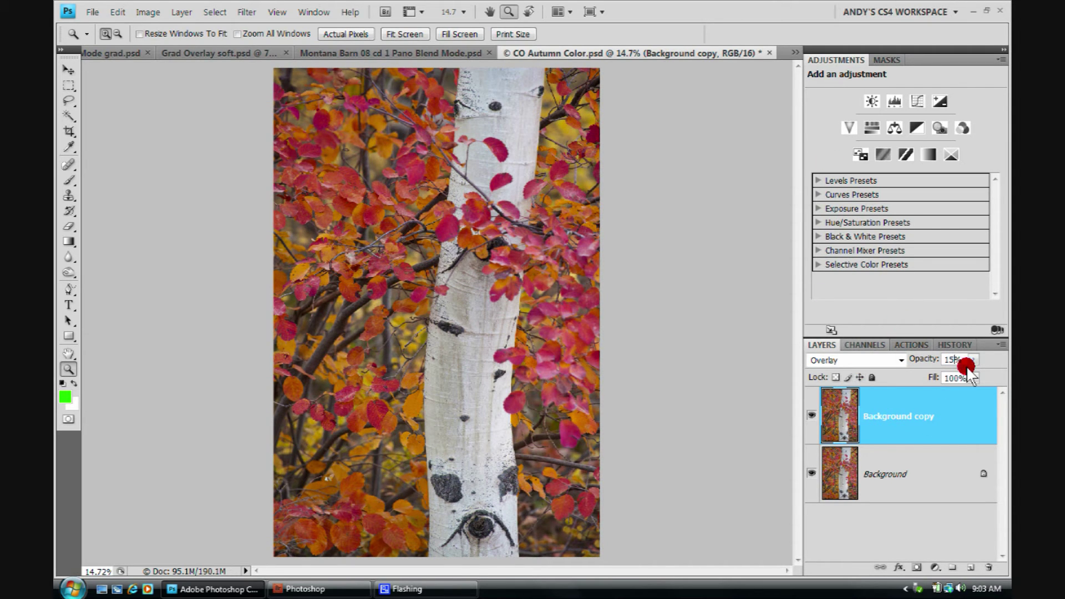
Step: Compare the aspen photo's contrast and colour with the Background copy hidden and shown
click(809, 414)
click(809, 415)
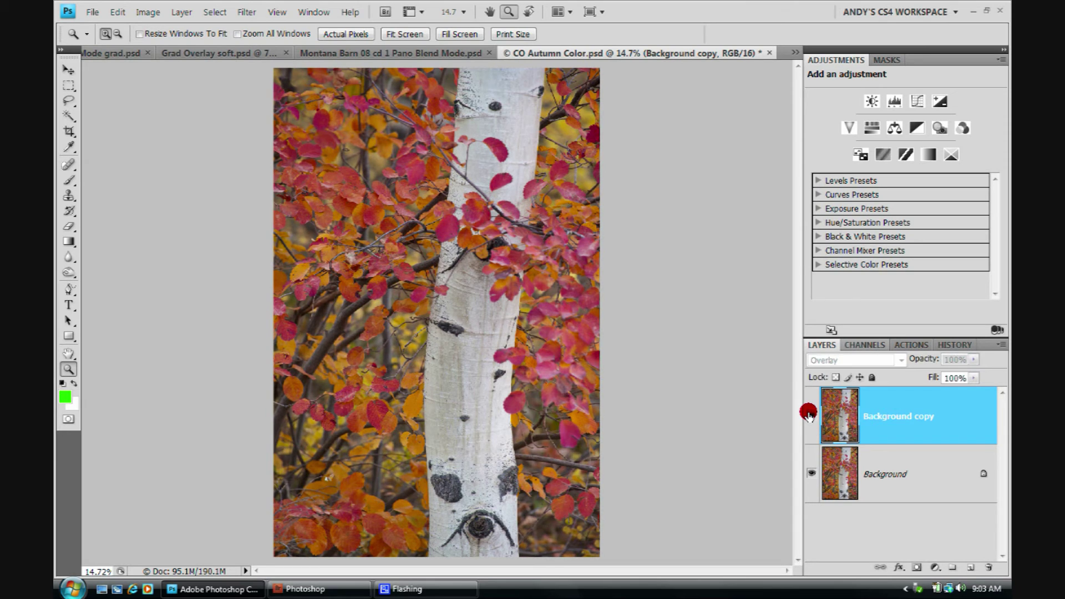
click(809, 415)
click(810, 415)
click(809, 414)
click(809, 415)
click(809, 415)
click(809, 415)
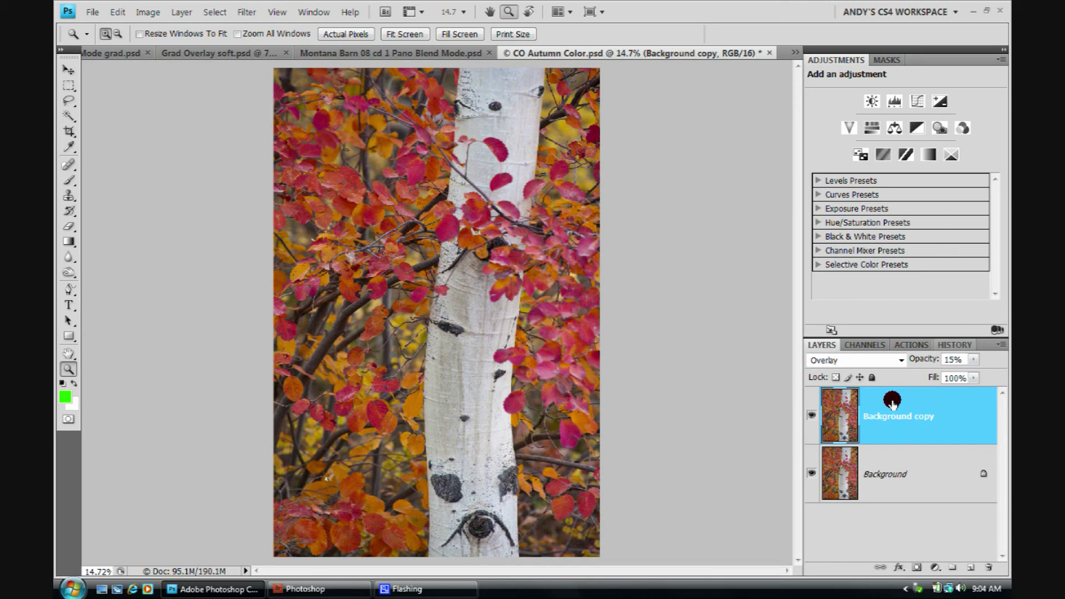
Step: Open the blend mode choices for the aspen photo's Background copy
click(901, 359)
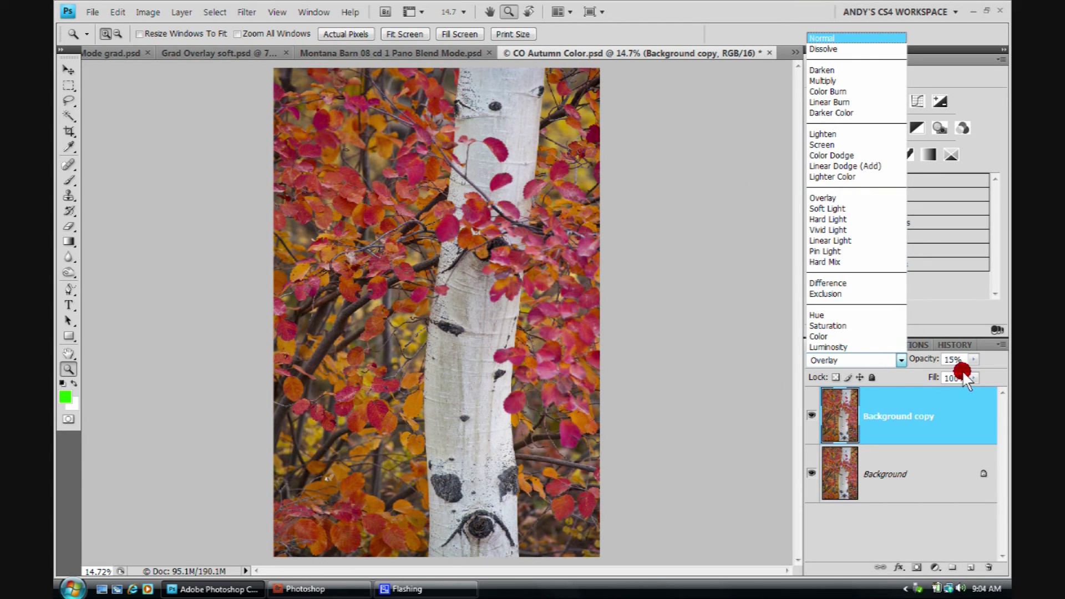